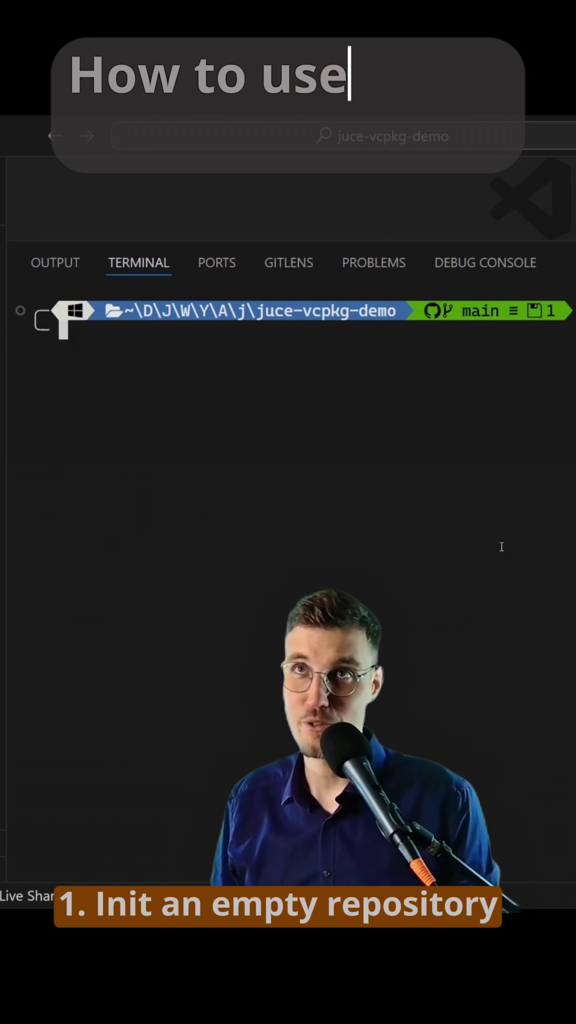
{"action": "type", "text": "git init ."}
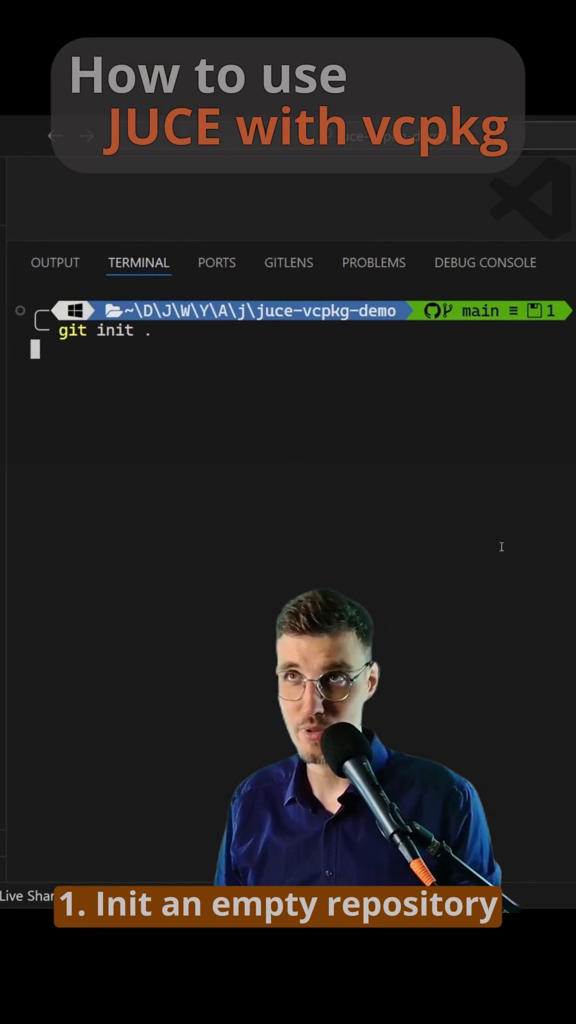
{"action": "type", "text": "git submodule add https://github.com/microsoft/vcpkg.gi"}
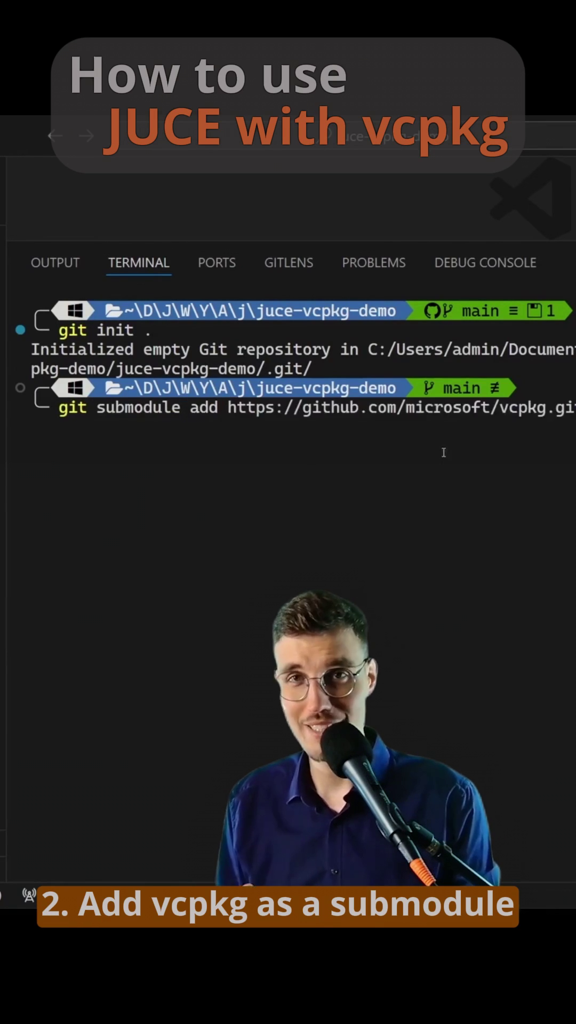
- Add vcpkg as a Git submodule and bootstrap it with bootstrap-vcpkg.bat -disableMetrics
{"action": "key", "text": "Return"}
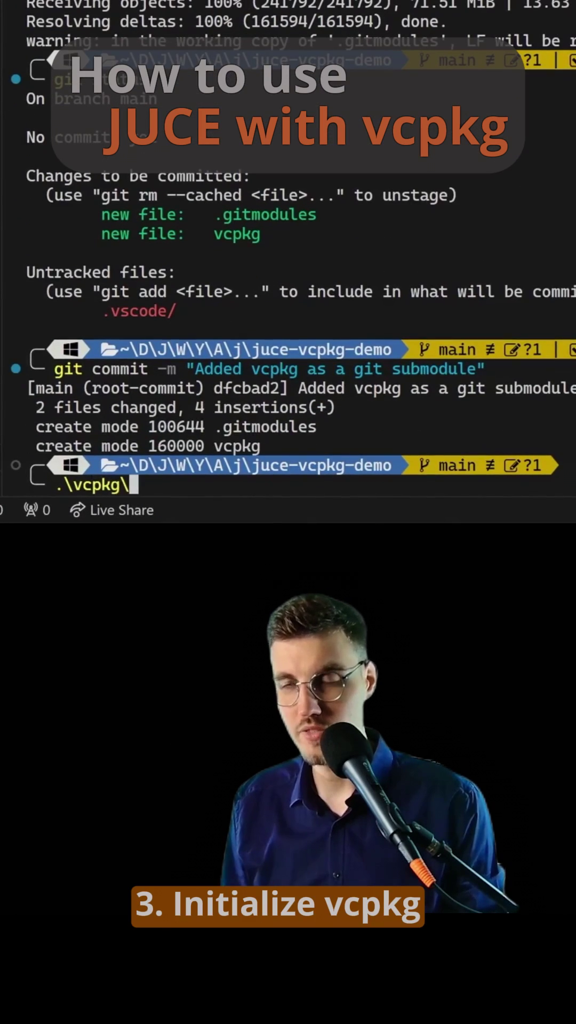
{"action": "type", "text": "bo"}
{"action": "key", "text": "Tab"}
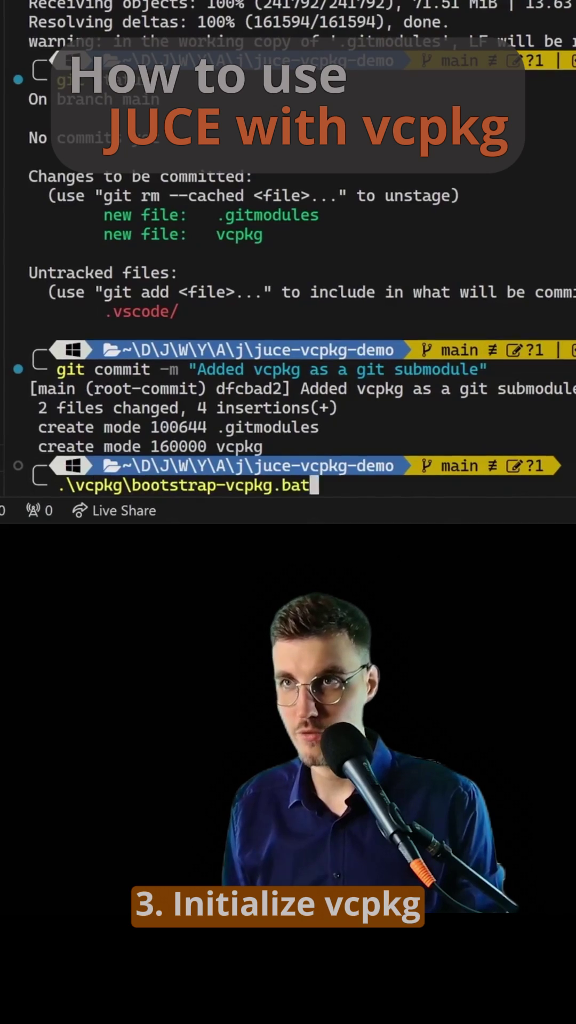
{"action": "type", "text": " -disableMetric"}
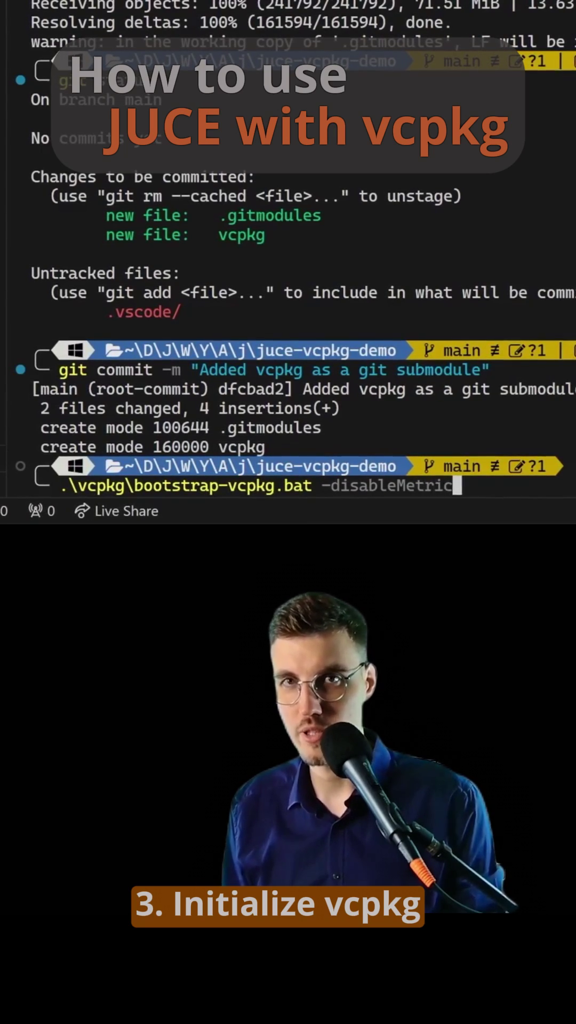
{"action": "type", "text": "s"}
{"action": "key", "text": "Return"}
{"action": "type", "text": ".\\vcpkg\\vcpkg.exe"}
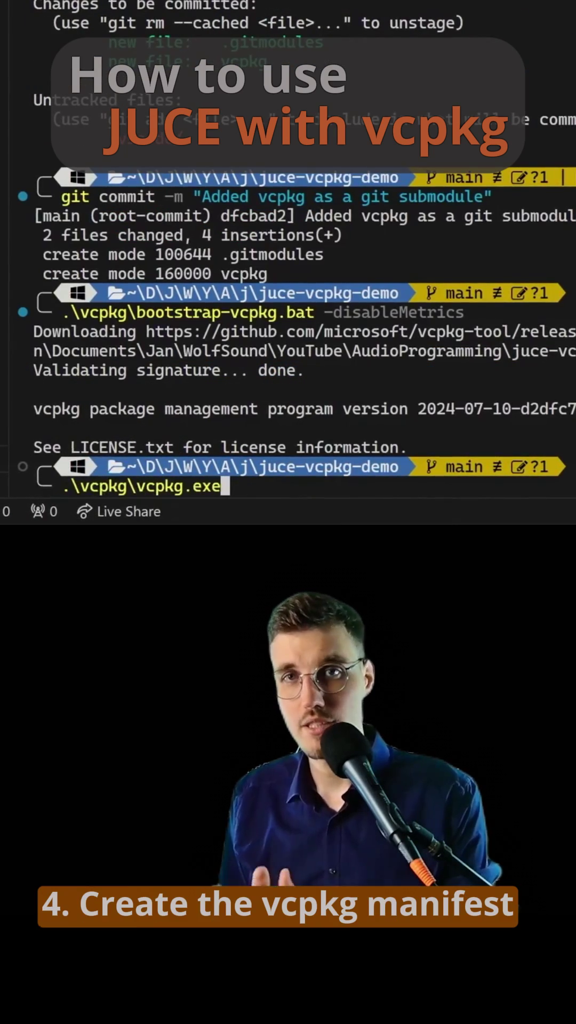
{"action": "type", "text": " new --"}
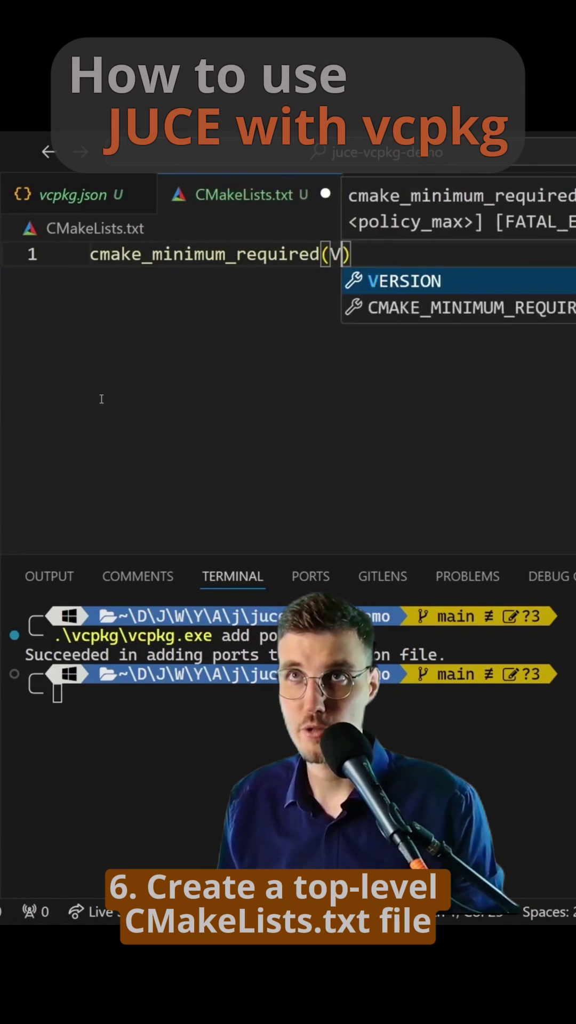
{"action": "type", "text": "ct(JuceVcpkgDemo)"}
- Add find_package(juce CONFIG REQUIRED) below project(JuceVcpkgDemo) in CMakeLists.txt
{"action": "key", "text": "Return"}
{"action": "key", "text": "Return"}
{"action": "type", "text": "find_package(juce "}
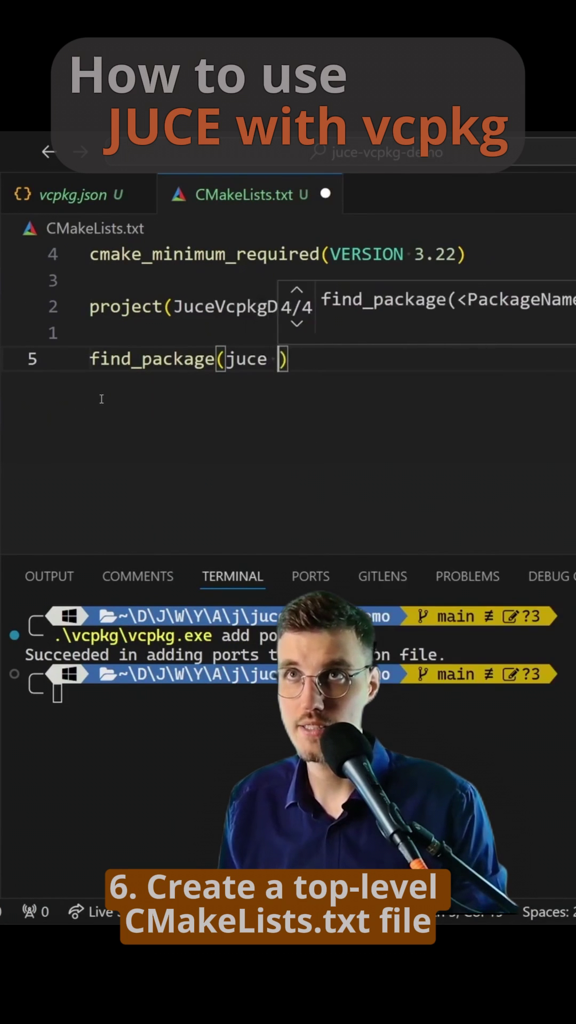
{"action": "type", "text": "CONFIG REQUIRED"}
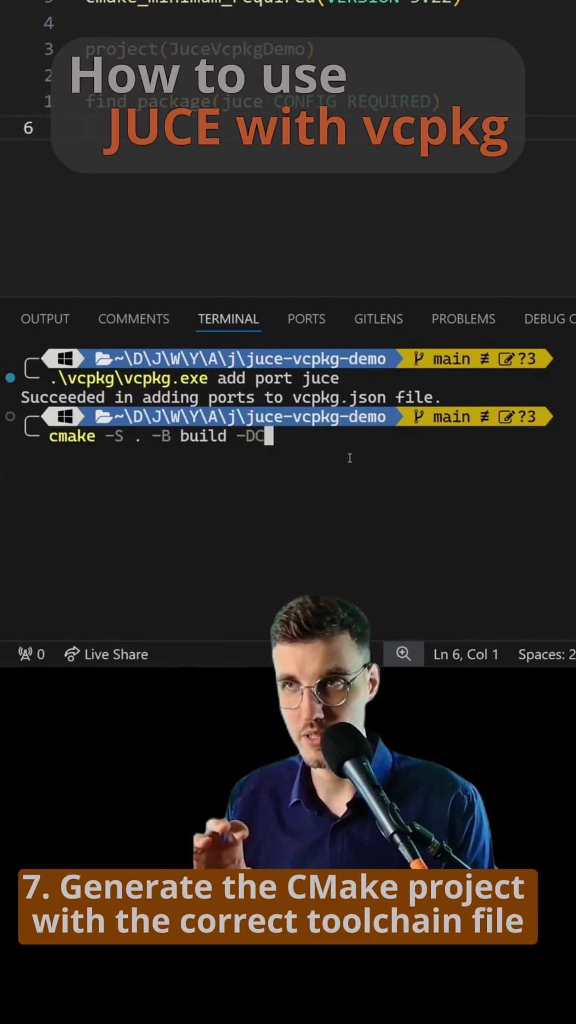
{"action": "type", "text": "MKOOLCHA"}
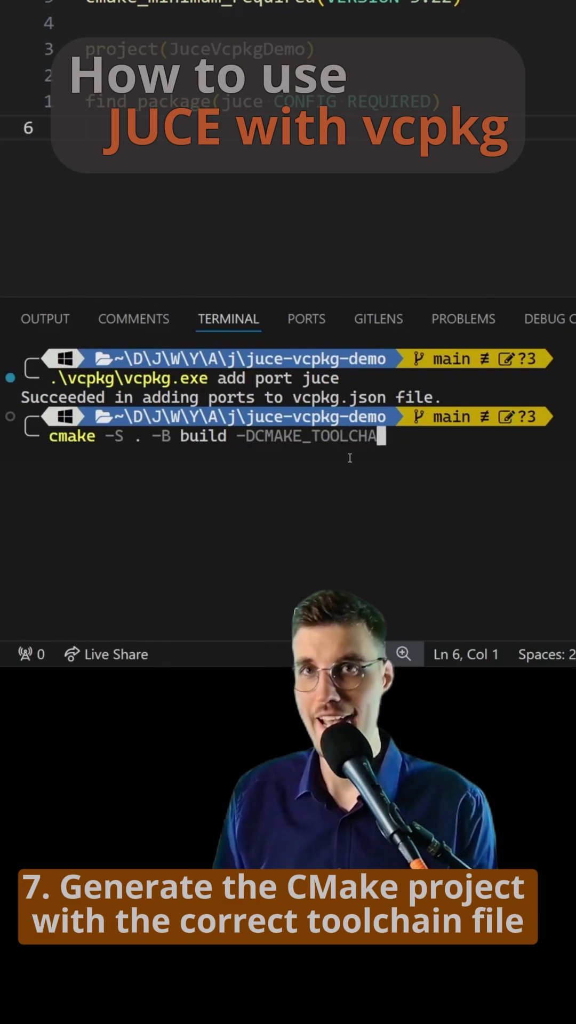
{"action": "type", "text": "IN_FILE=\"\""}
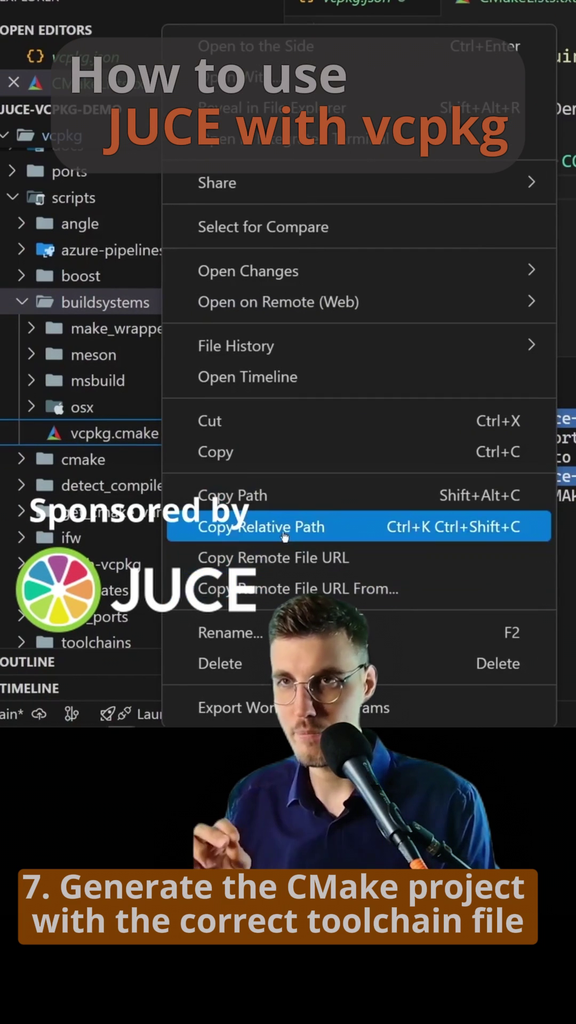
- Configure the build folder with the copied vcpkg toolchain path, then create CMakePresets.json
{"action": "left_click", "coordinate": [285, 526]}
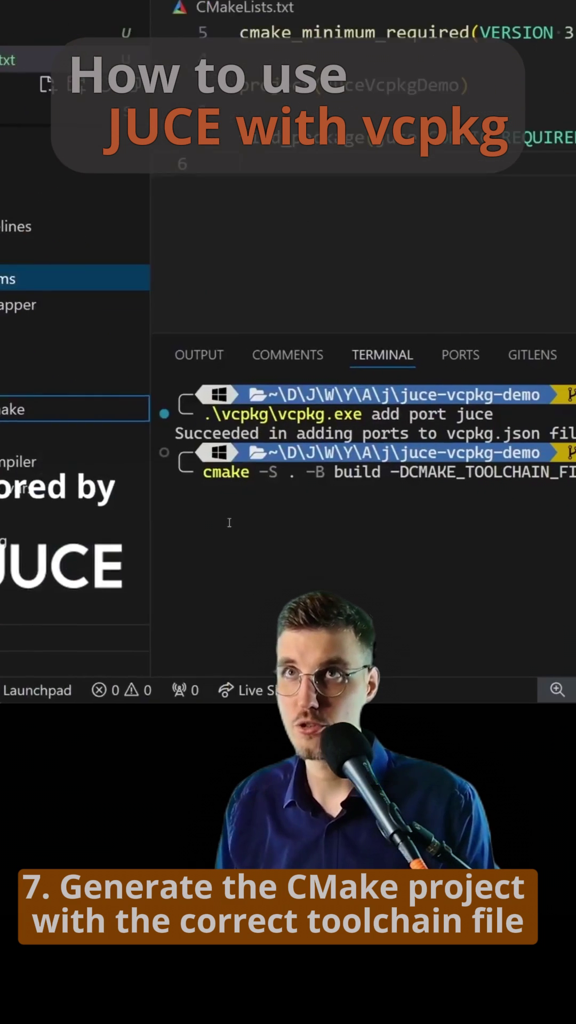
{"action": "key", "text": "ctrl+v"}
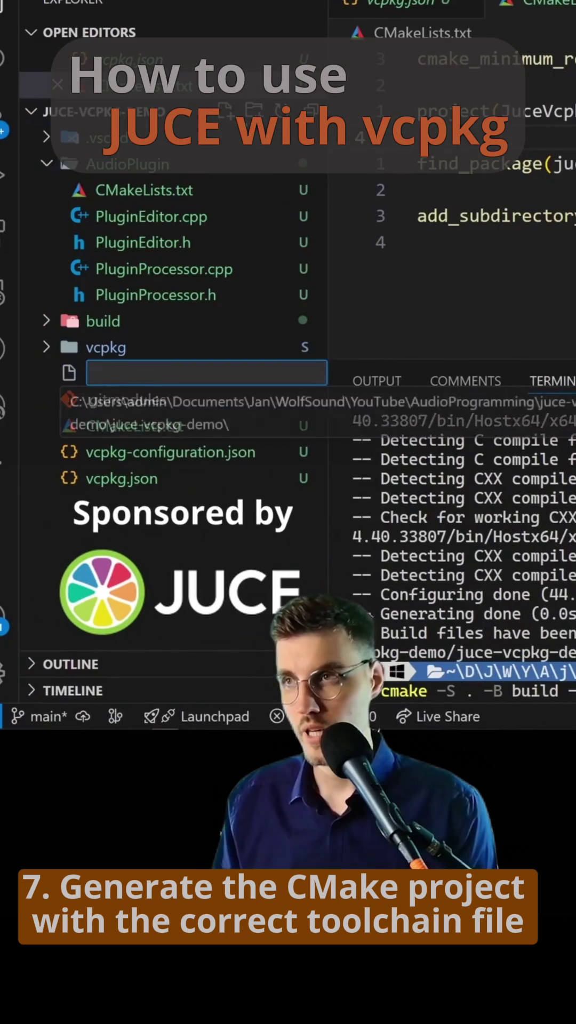
{"action": "type", "text": "CMakePreset"}
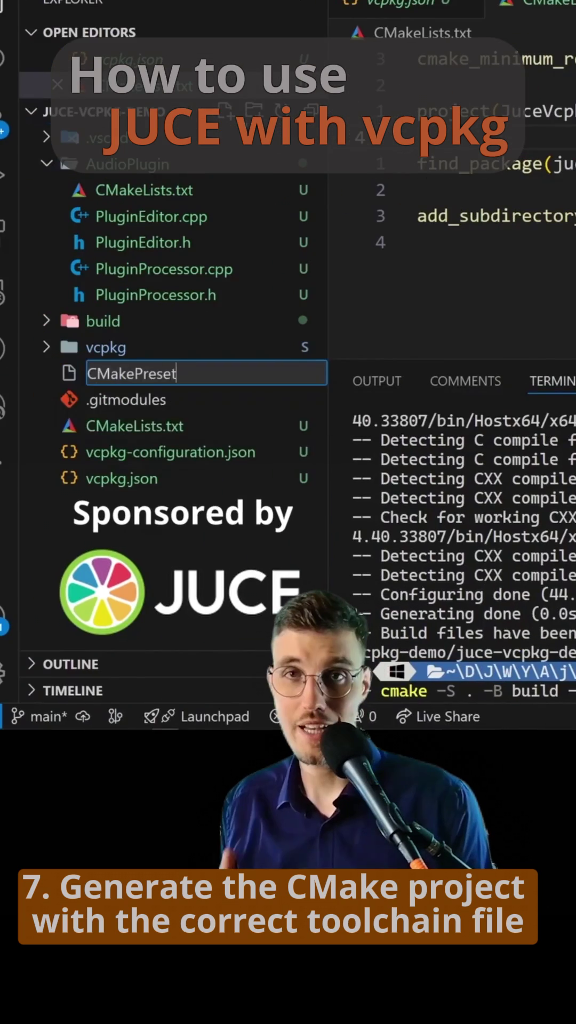
{"action": "type", "text": "s.json"}
{"action": "key", "text": "Return"}
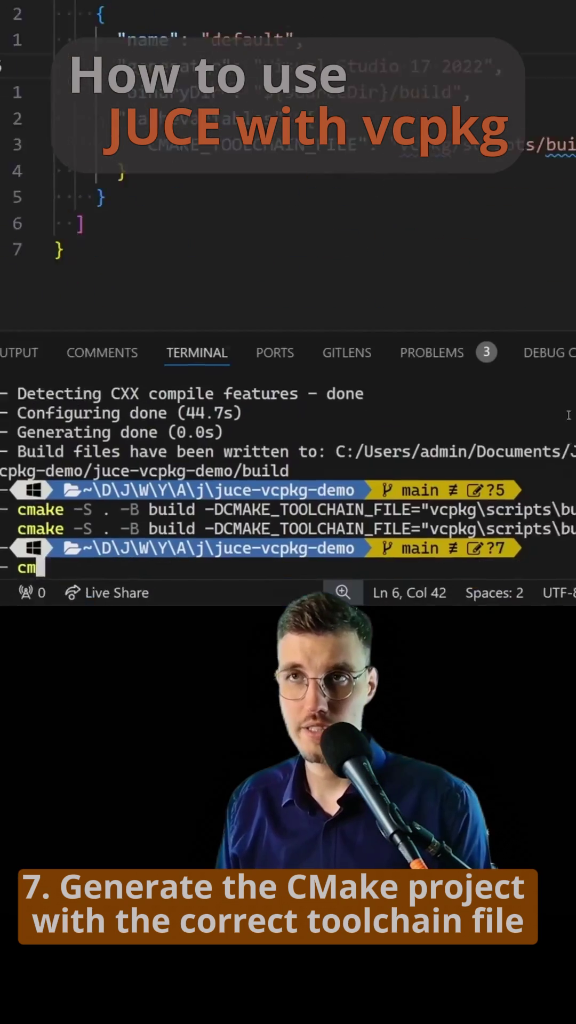
{"action": "type", "text": "ake --preset default"}
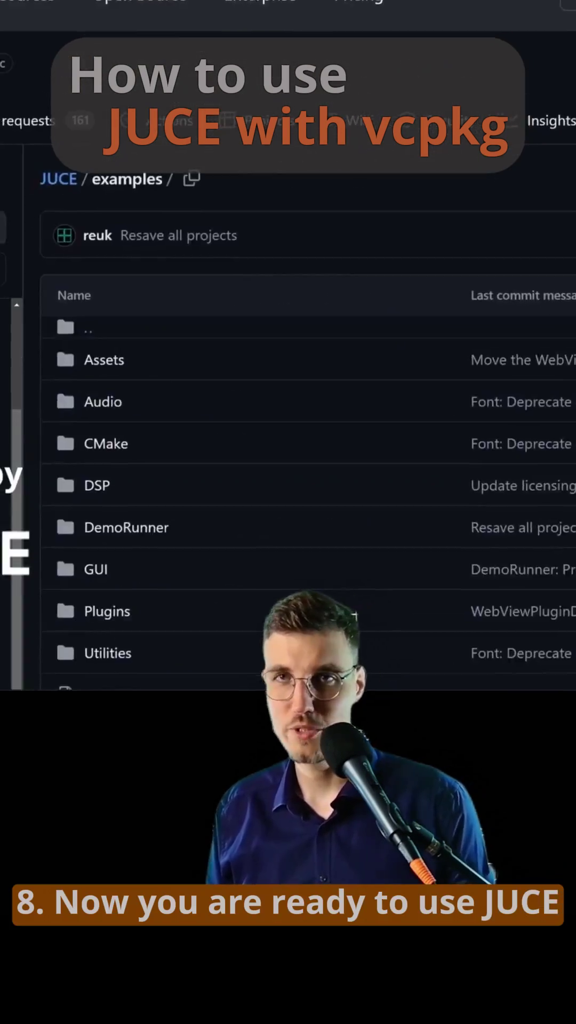
{"action": "left_click", "coordinate": [104, 443]}
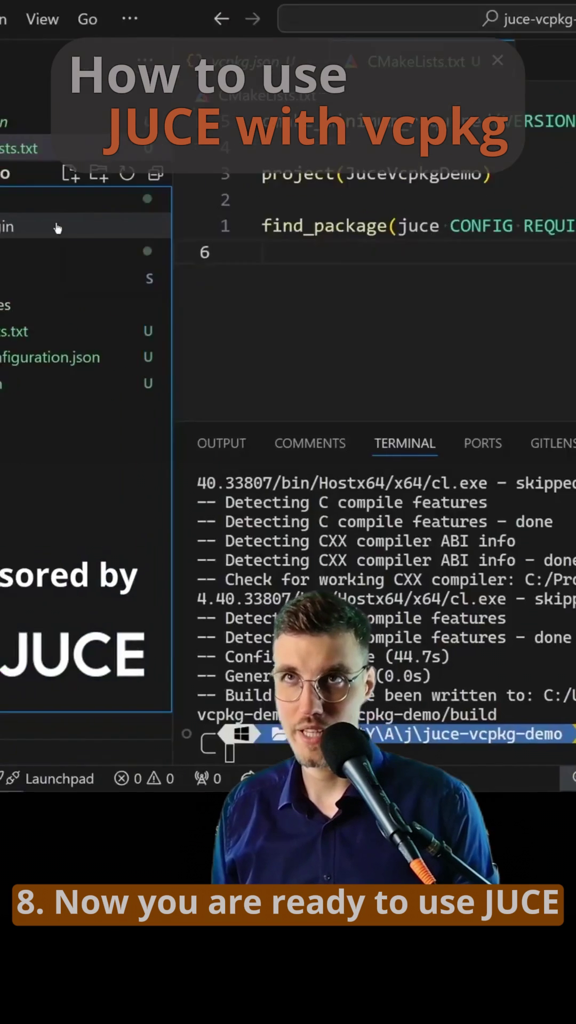
- Insert add_subdirectory(AudioPlugin) after the find_package line in CMakeLists.txt
{"action": "key", "text": "Return"}
{"action": "type", "text": "ad"}
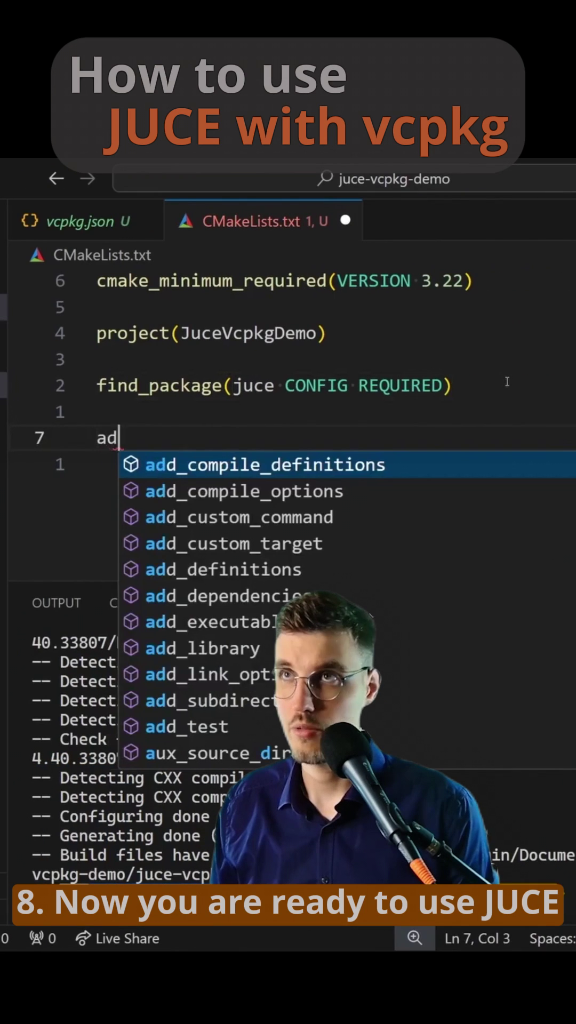
{"action": "type", "text": "d_sub"}
{"action": "key", "text": "Tab"}
{"action": "type", "text": "("}
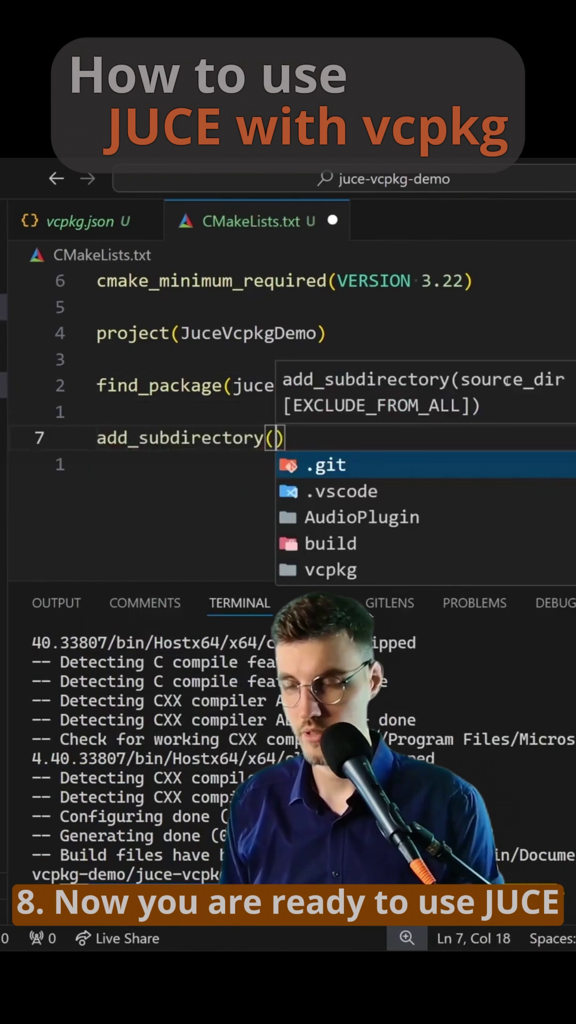
{"action": "type", "text": "Aud"}
{"action": "key", "text": "Tab"}
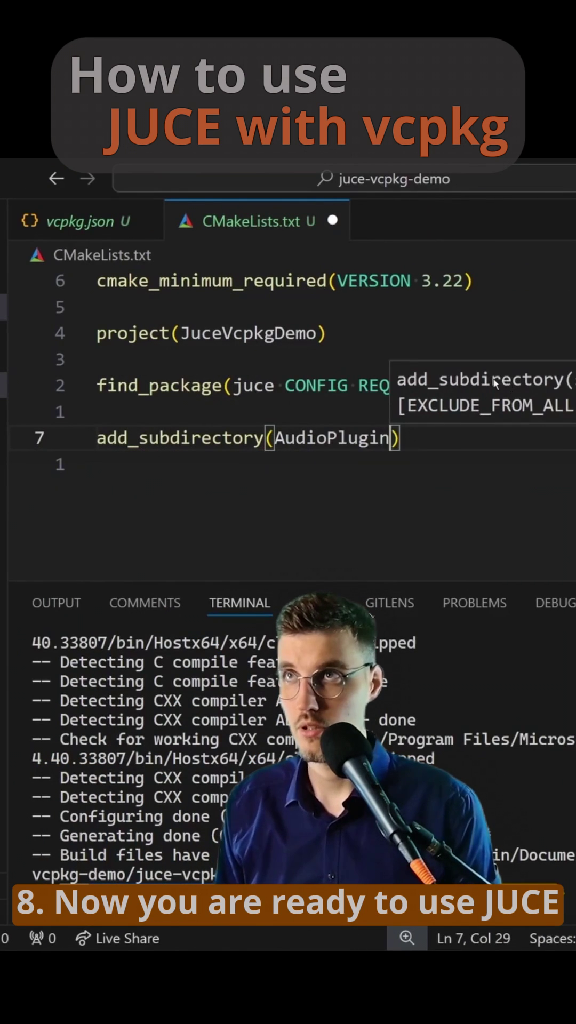
{"action": "left_click", "coordinate": [316, 364]}
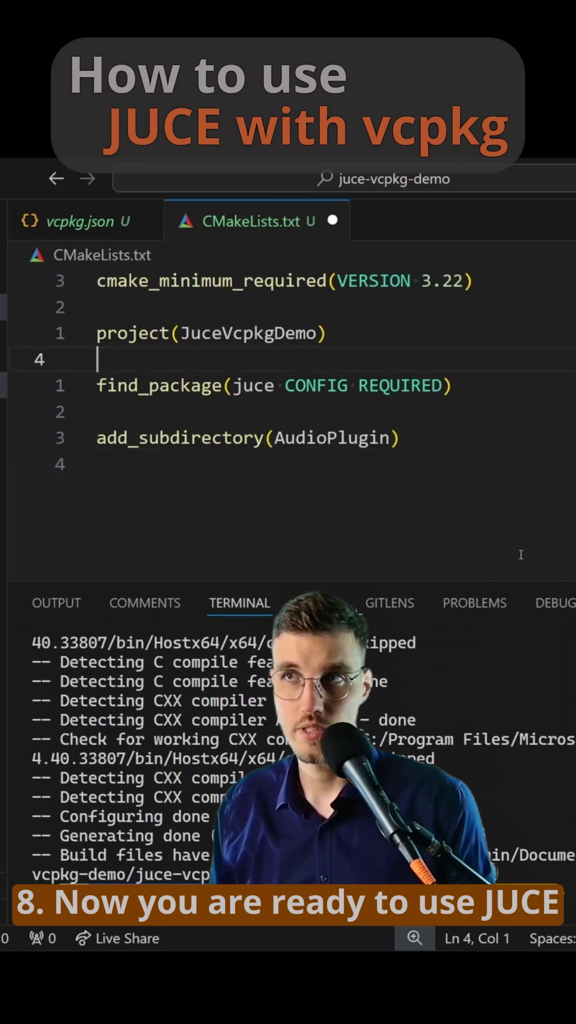